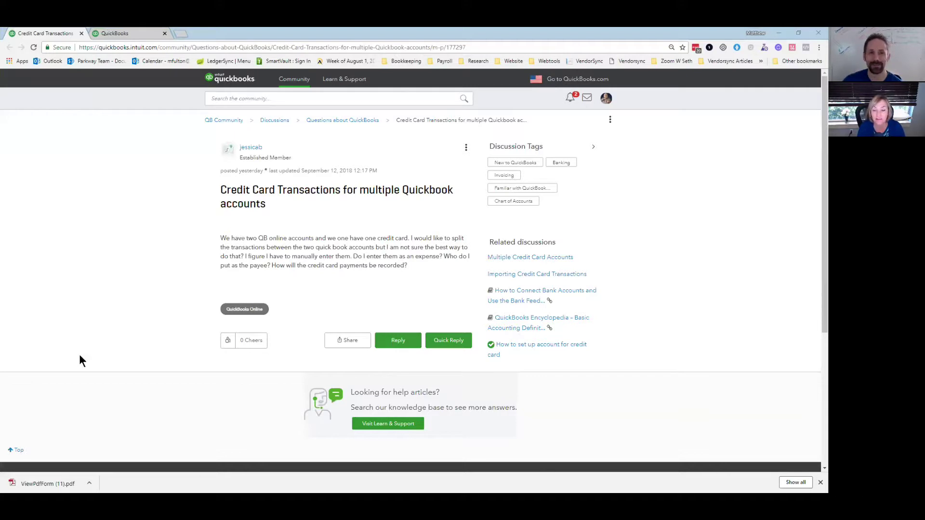
Leave the credit card transactions community post for the QuickBooks company tab
click(135, 33)
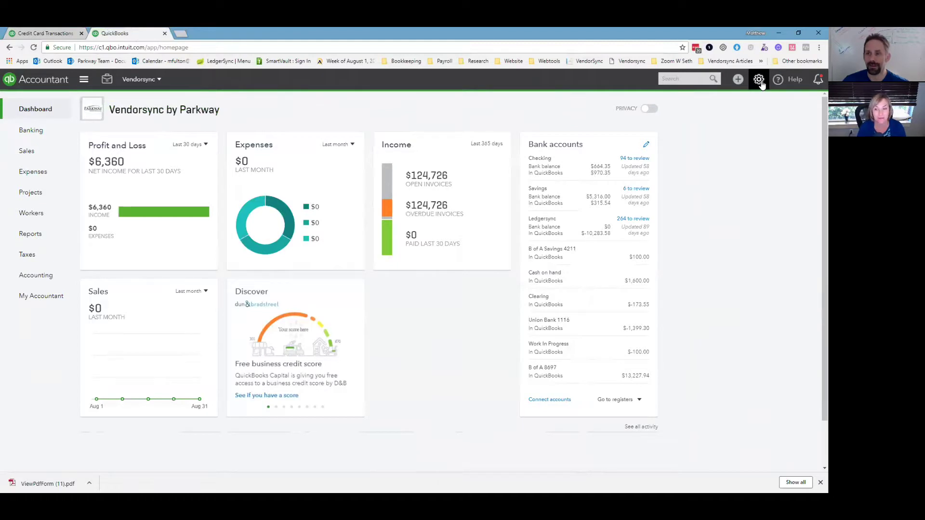
Open Account and Settings from the gear menu on the Vendorsync by Parkway dashboard
click(759, 80)
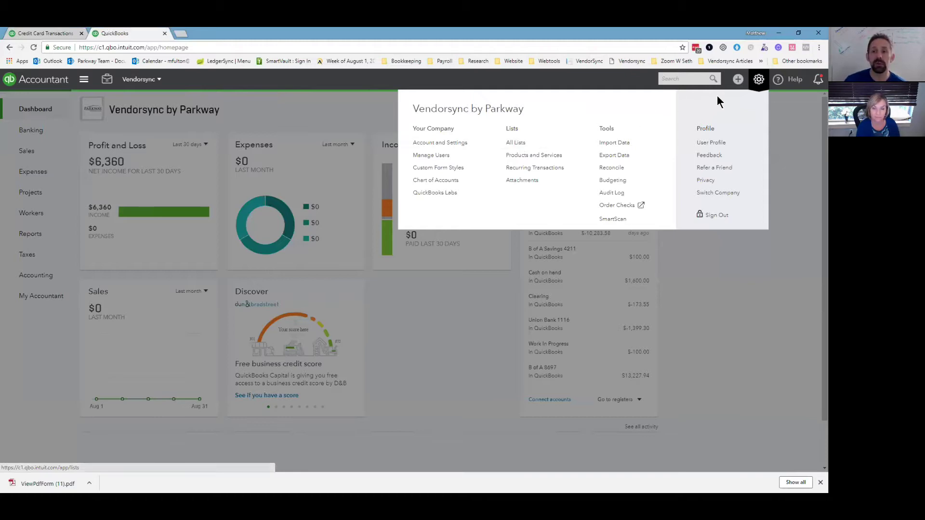
click(449, 144)
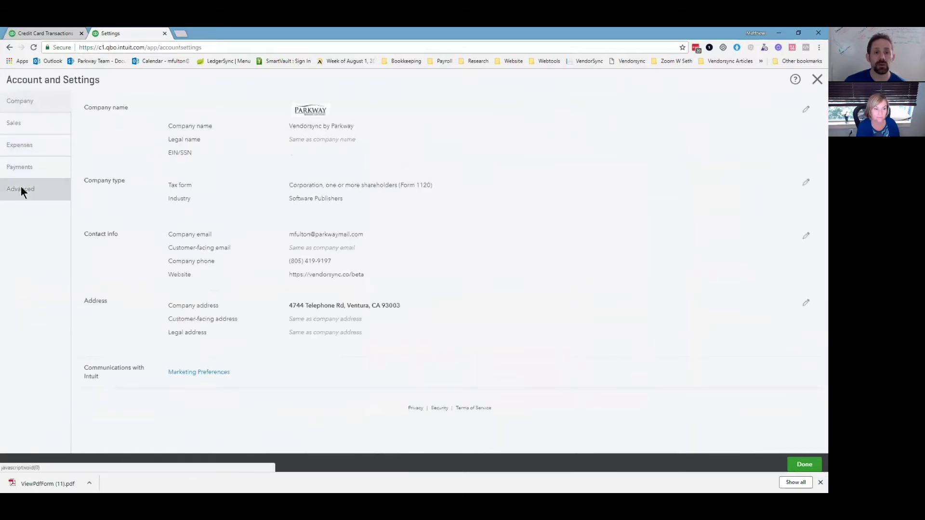
Enable Track locations in Advanced > Categories with the location label Business, save, and close settings
click(20, 190)
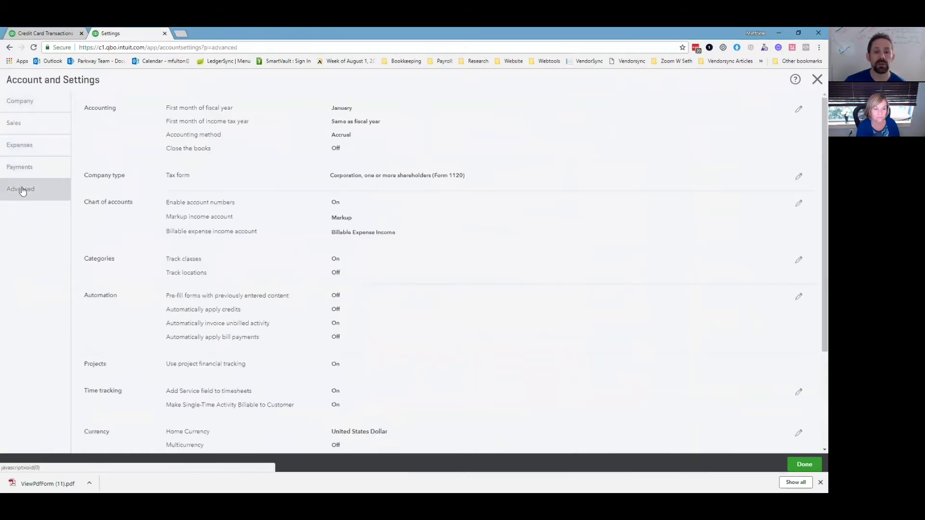
click(799, 261)
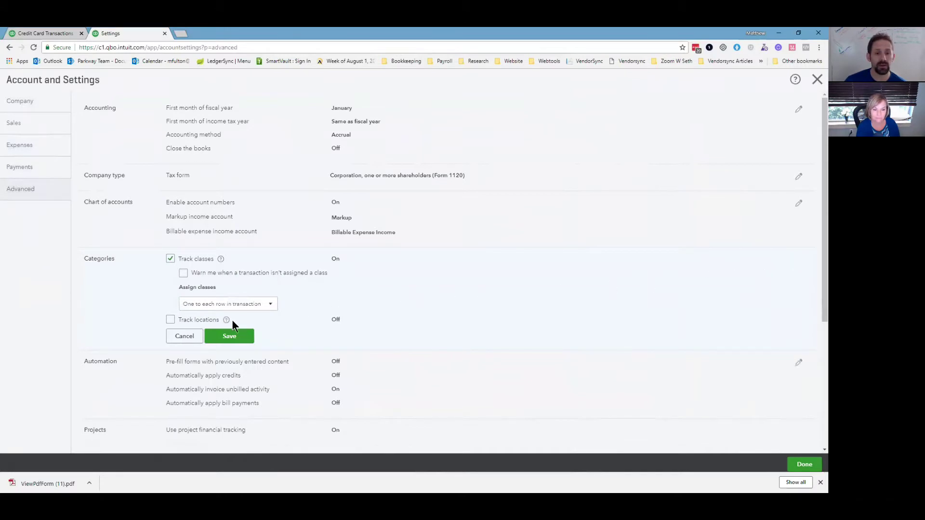
click(171, 320)
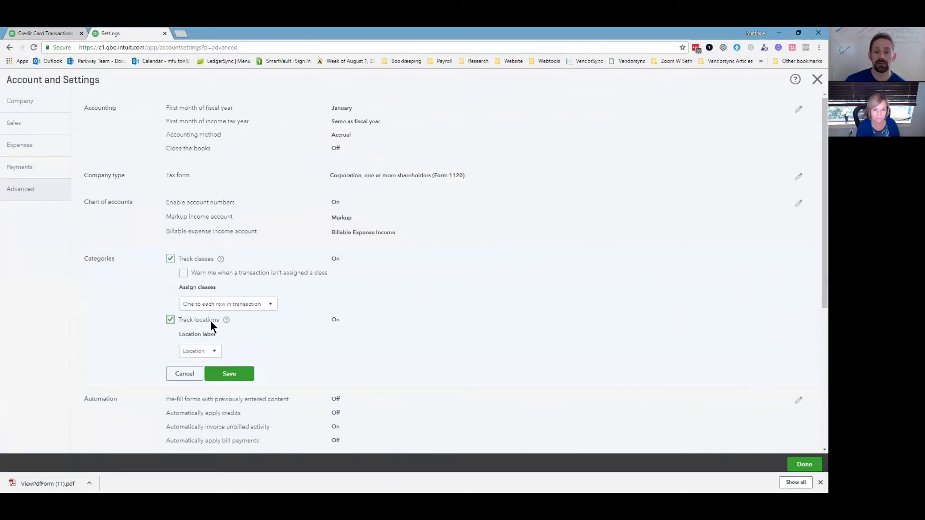
click(215, 350)
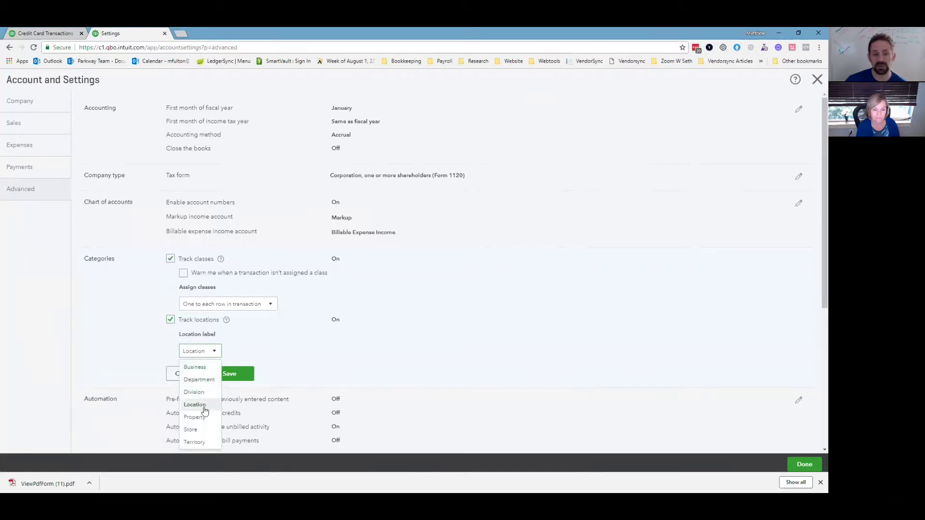
click(202, 367)
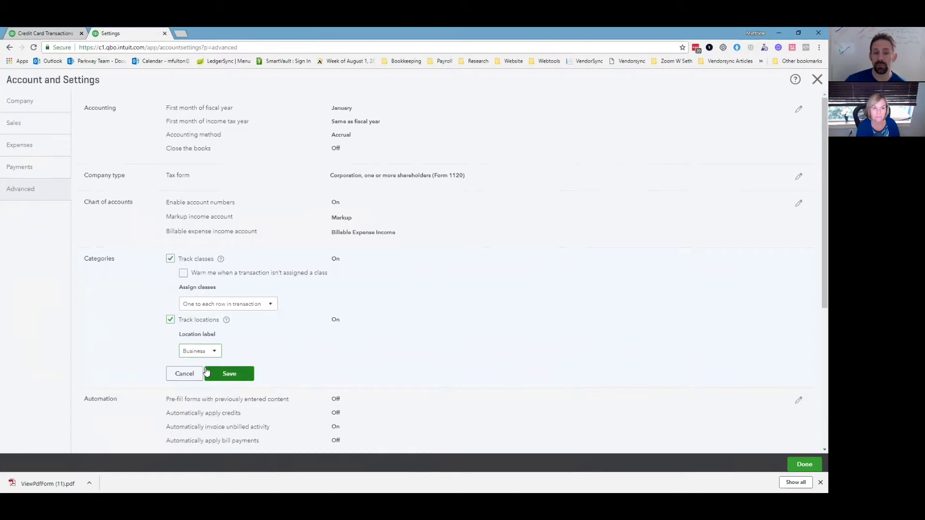
click(229, 374)
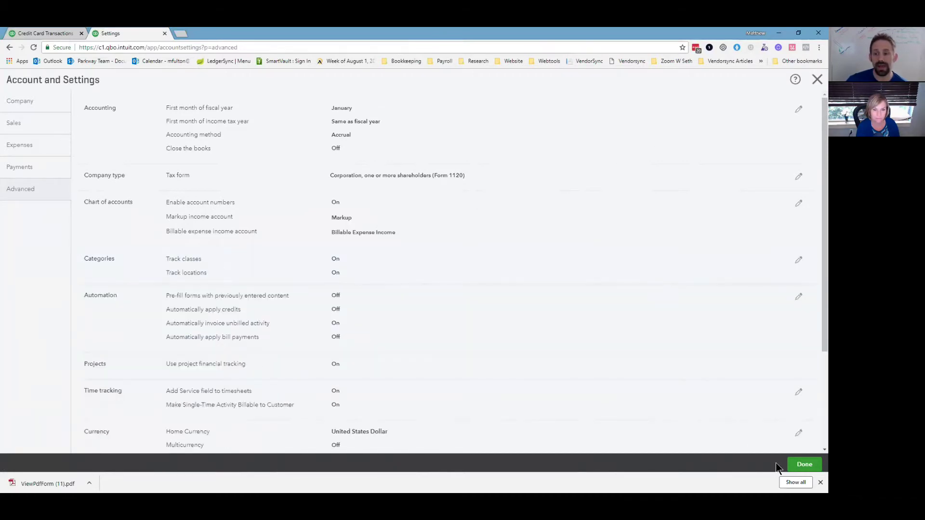
click(803, 464)
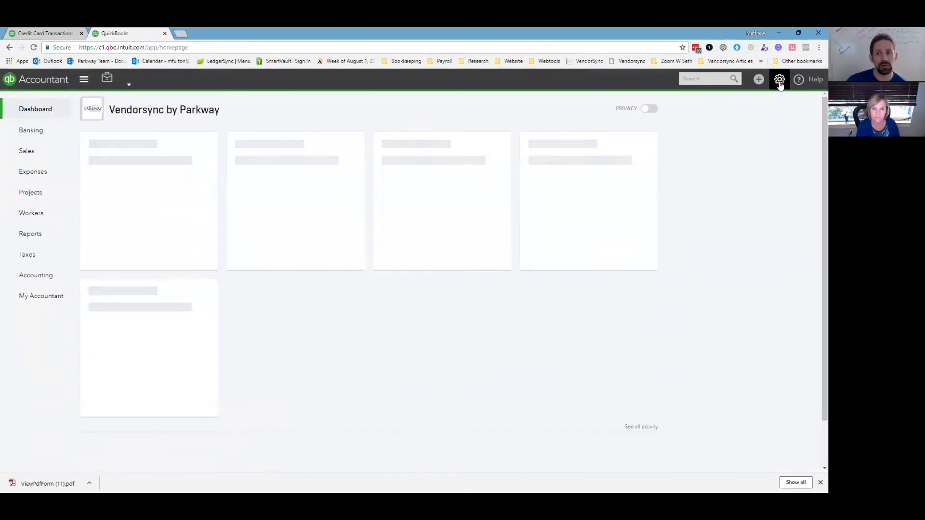
click(778, 79)
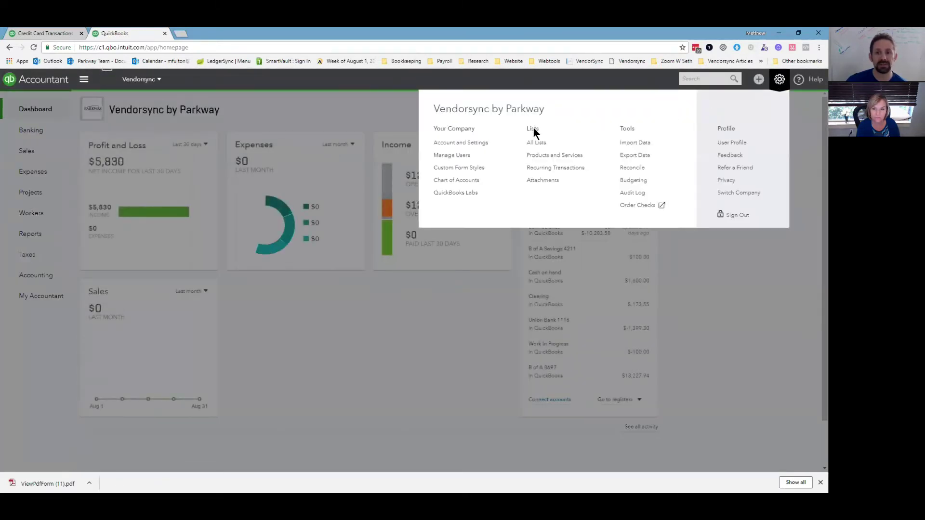
Add a business named 'CLoud Apps Inc' to the Businesses list and save it
click(533, 142)
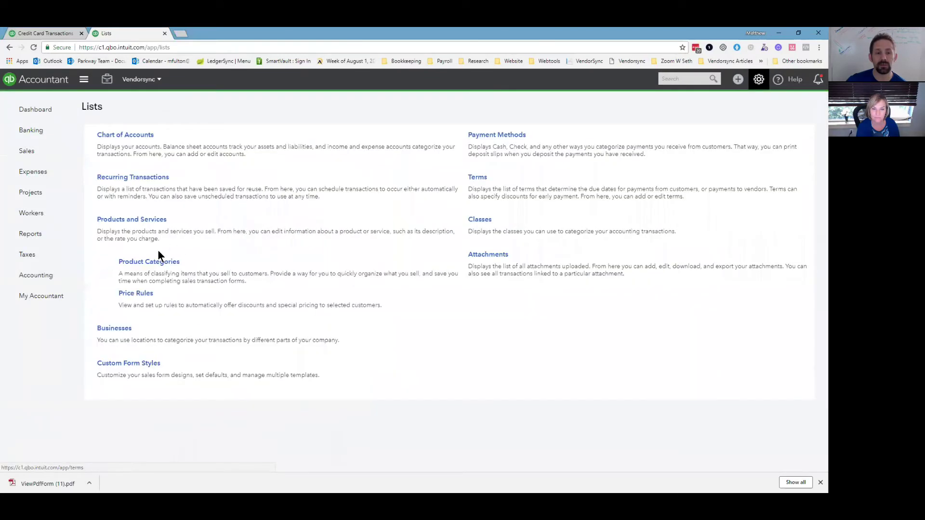
click(128, 331)
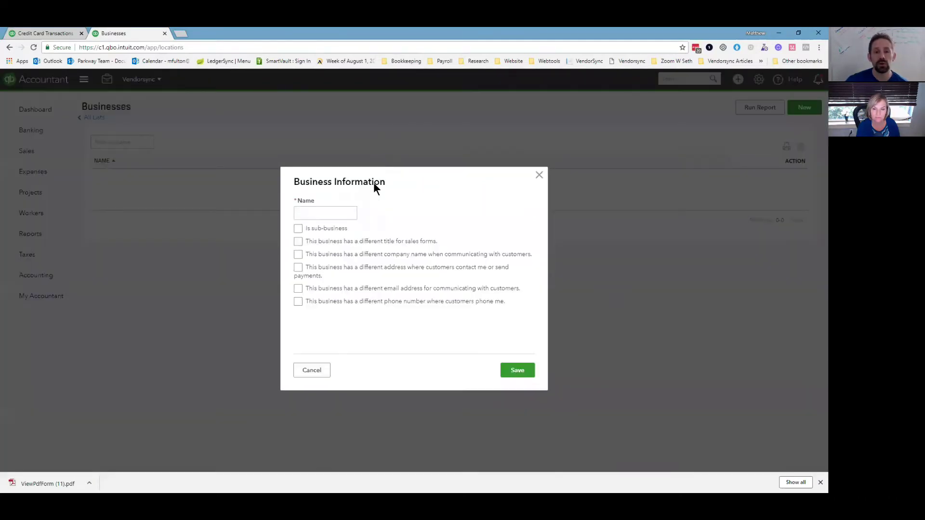
click(312, 214)
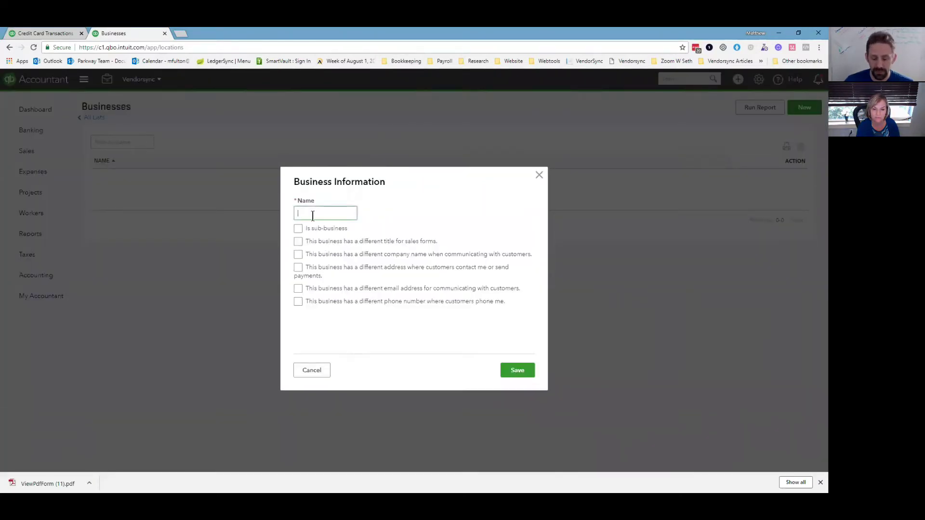
text(CLou)
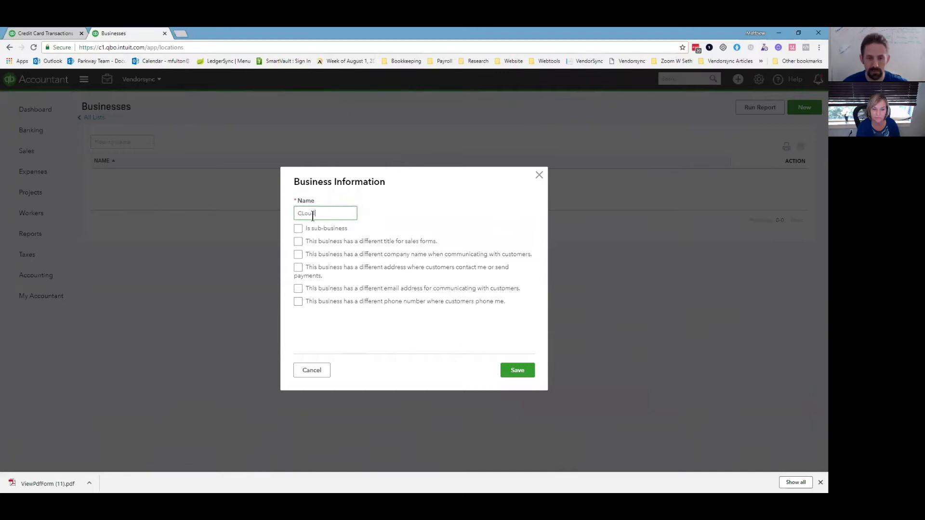
text(d App)
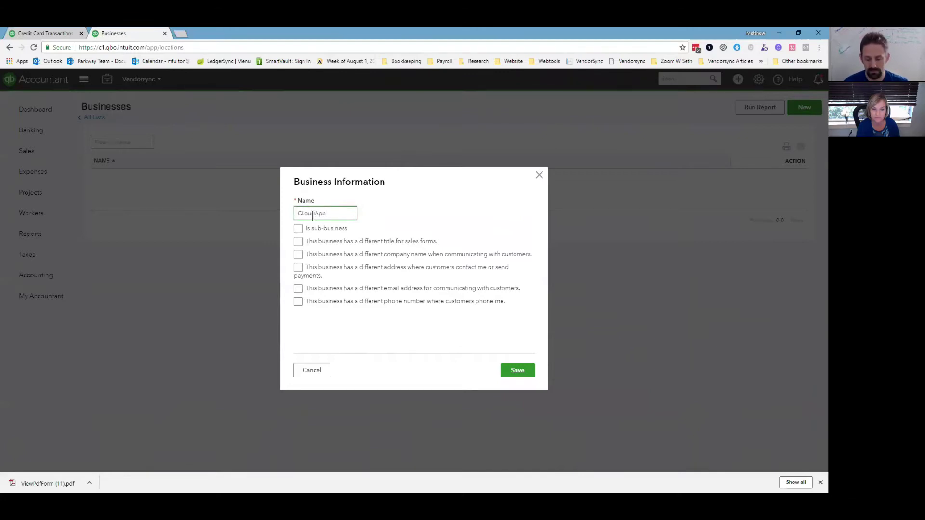
text(s Inc)
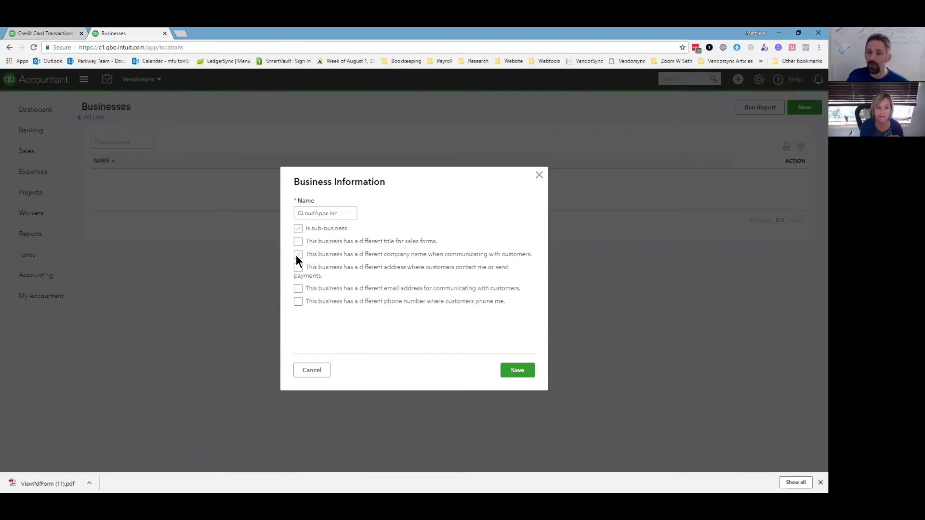
click(514, 370)
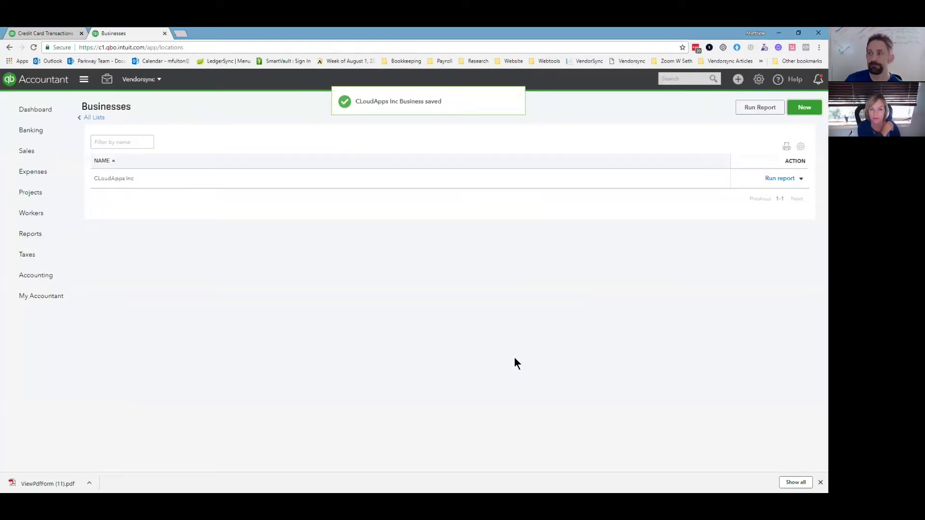
click(27, 151)
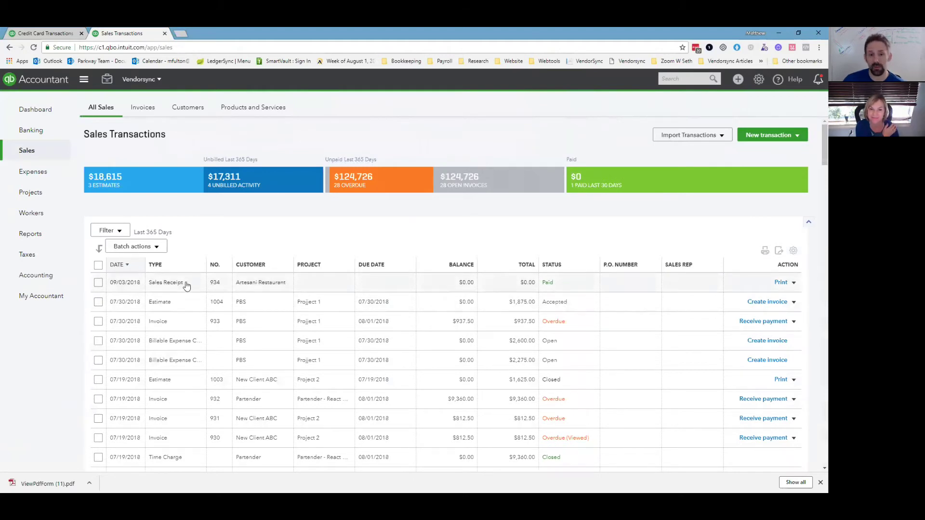
Set Business to CLoudApps Inc on Artesani Restaurant's sales receipt 934, then save and close
click(187, 285)
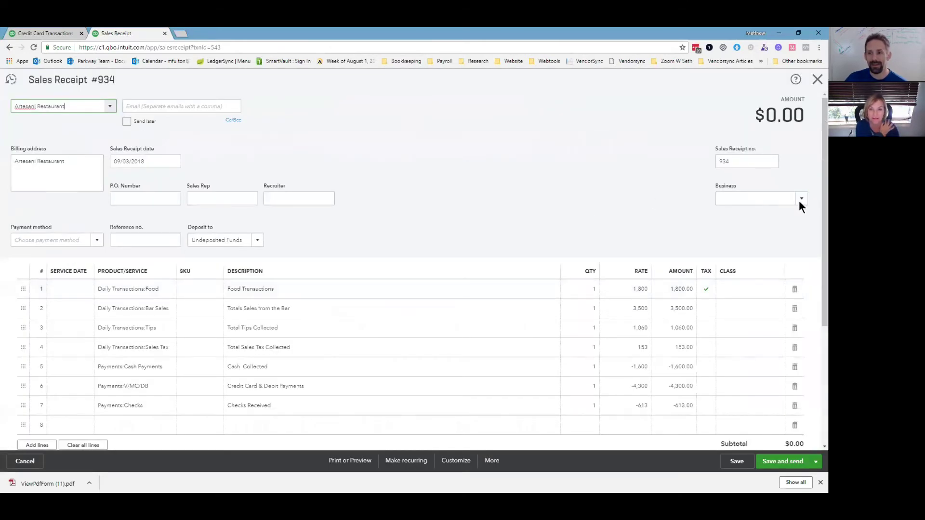
click(800, 201)
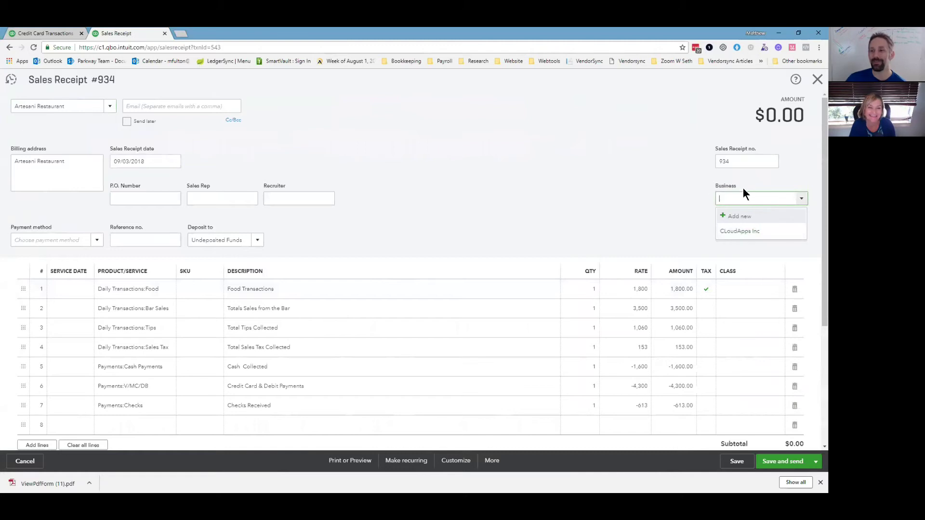
click(733, 234)
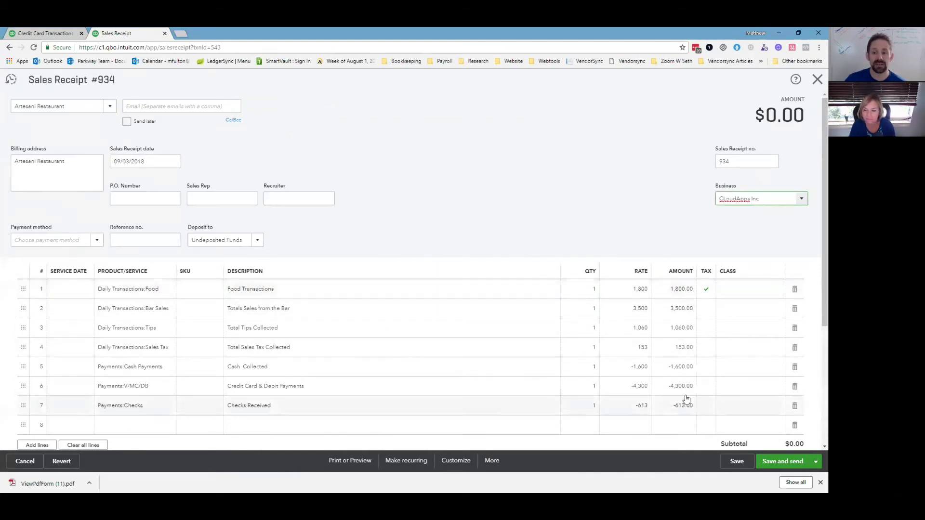
click(780, 465)
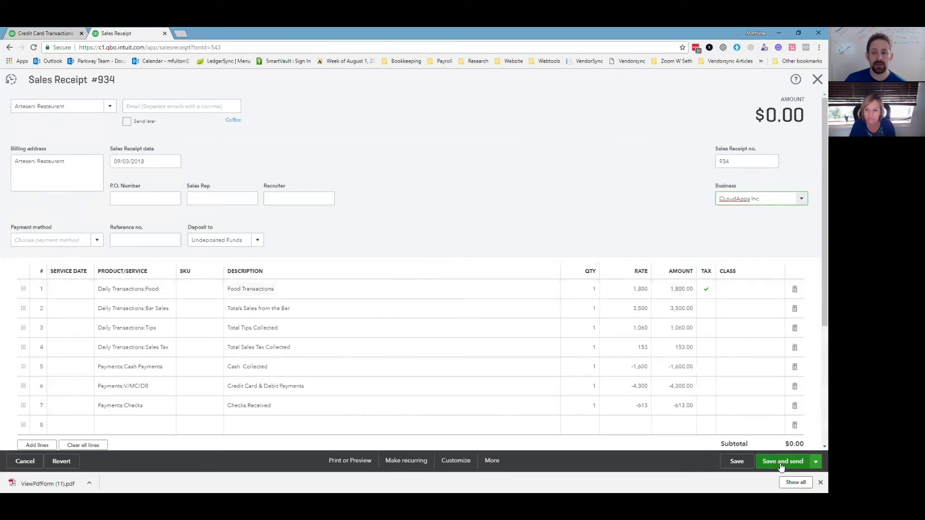
click(816, 462)
click(770, 452)
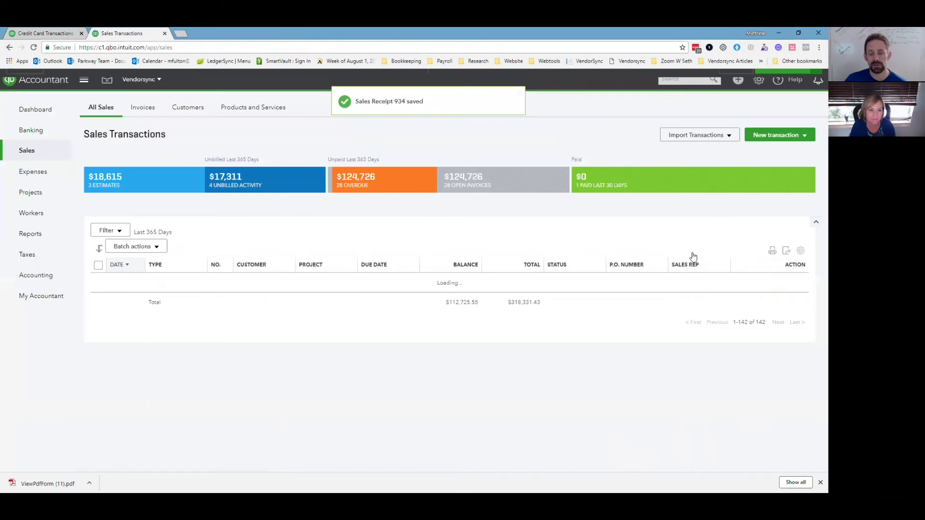
scroll(693, 256, down, 3)
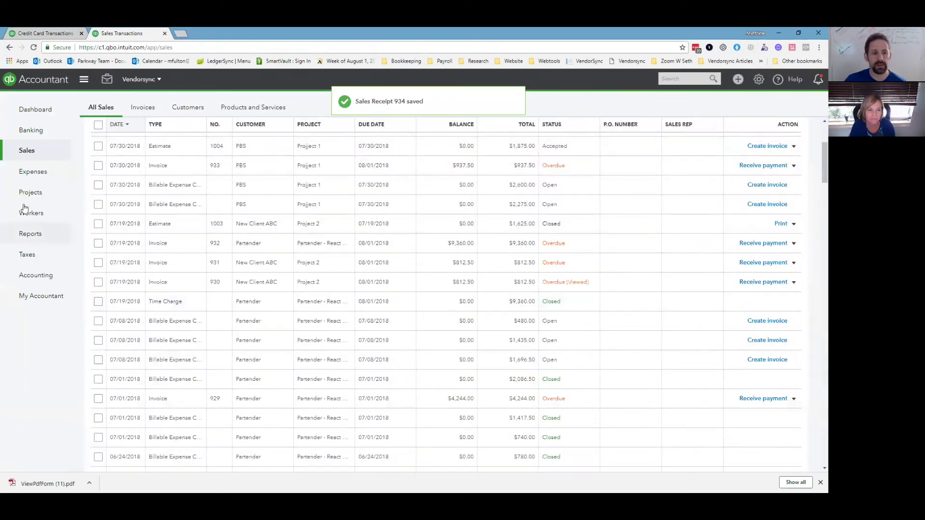
Open the Profit and Loss by Business report and choose All Dates as the period
click(30, 236)
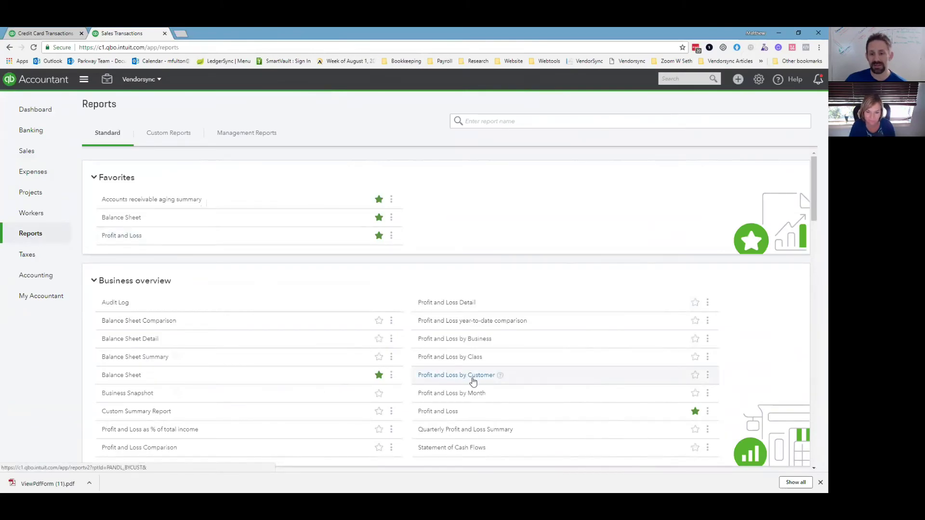
click(479, 339)
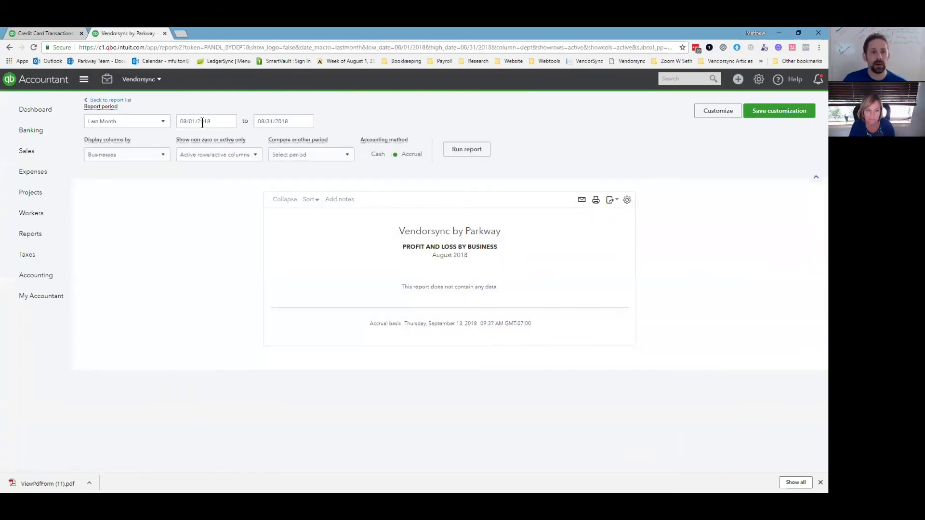
click(163, 123)
scroll(138, 148, up, 1)
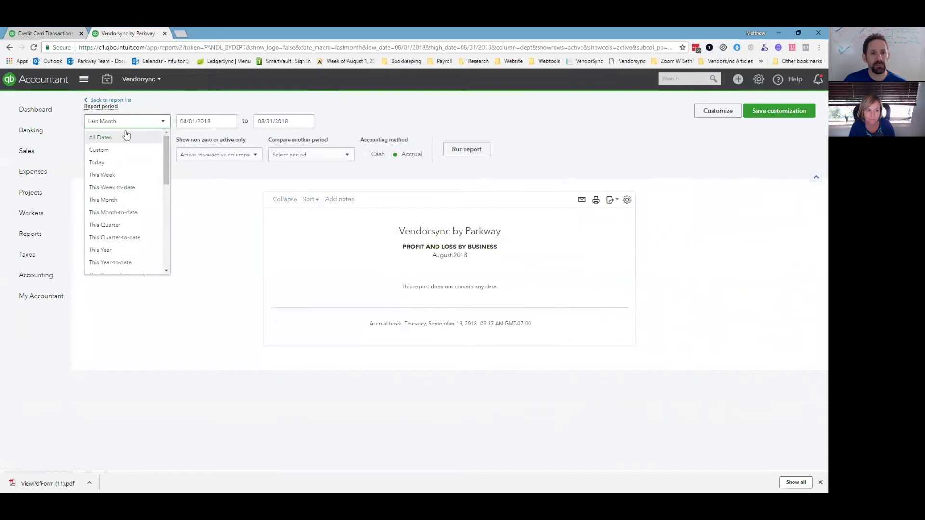
click(124, 138)
Rerun the Profit and Loss by Business report with the All Dates period
click(453, 151)
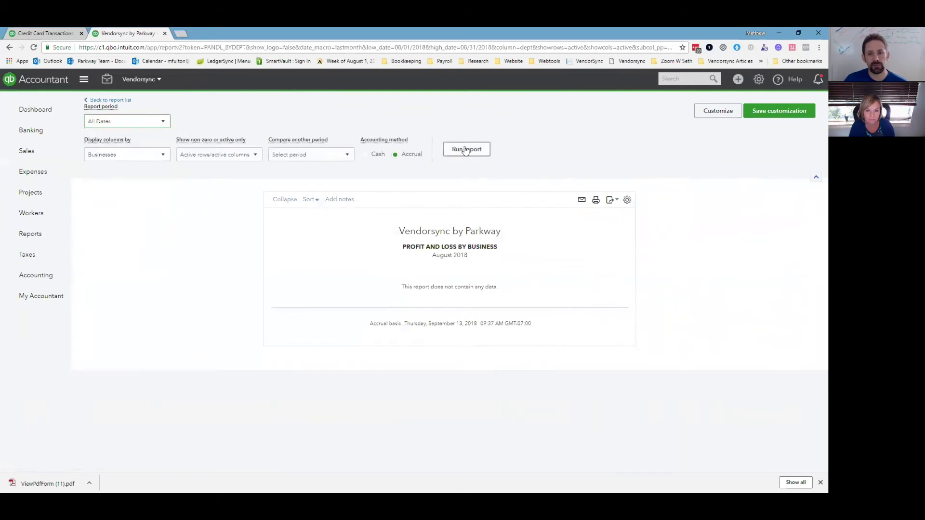